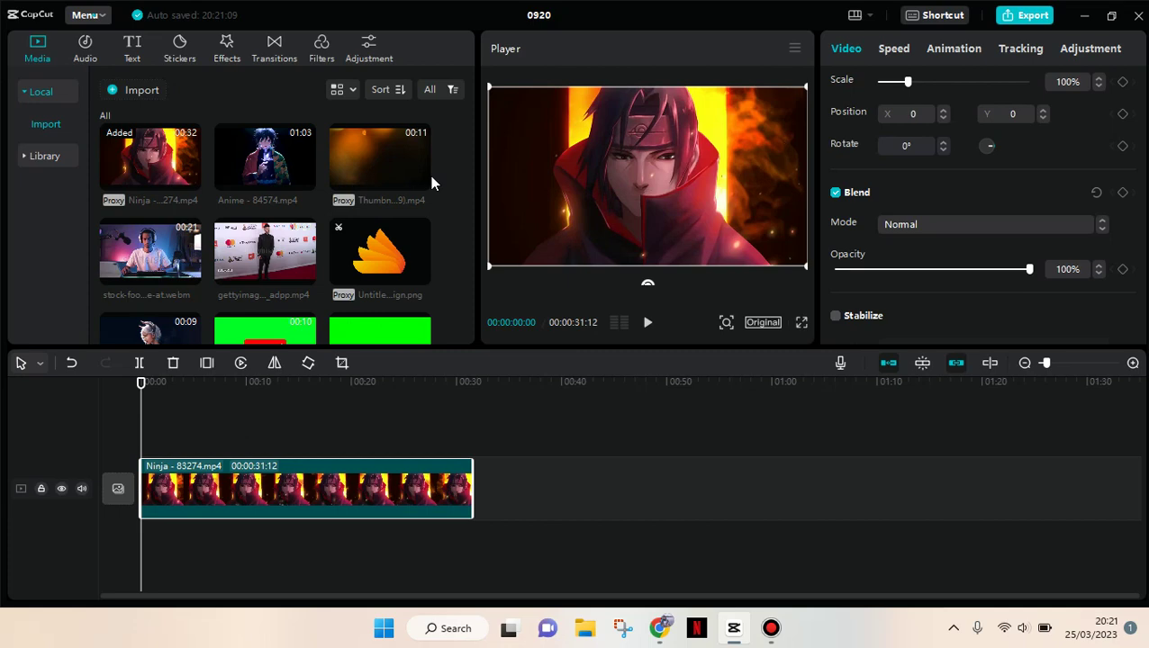
Add a default text layer over the Ninja clip and select its placeholder text
click(132, 47)
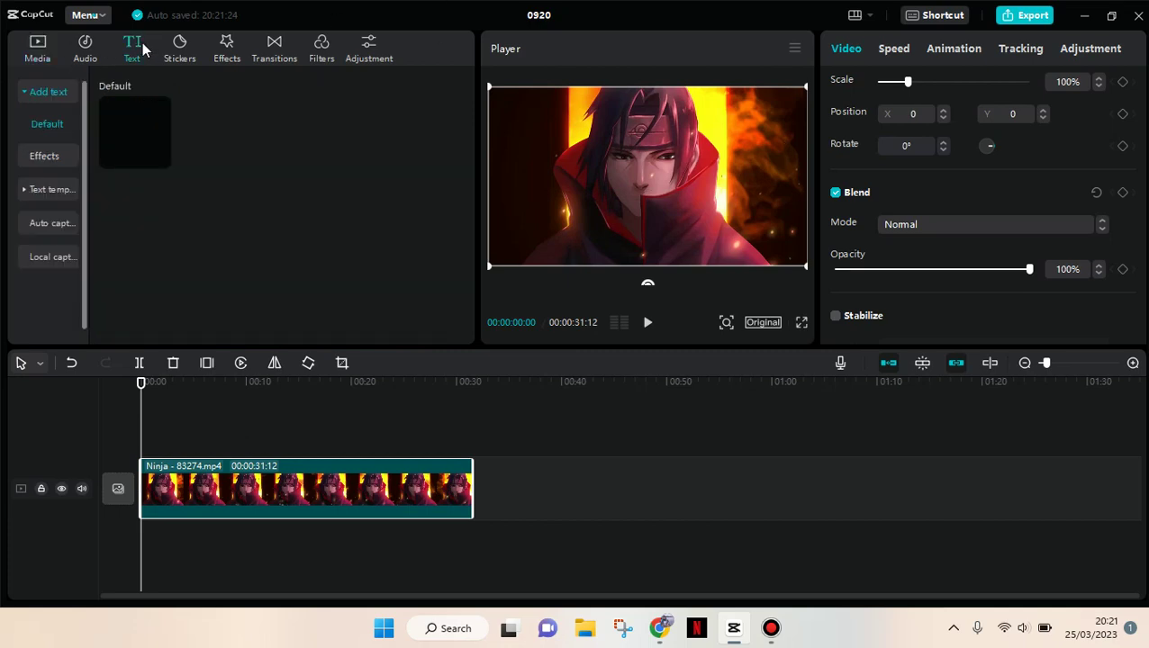
click(160, 160)
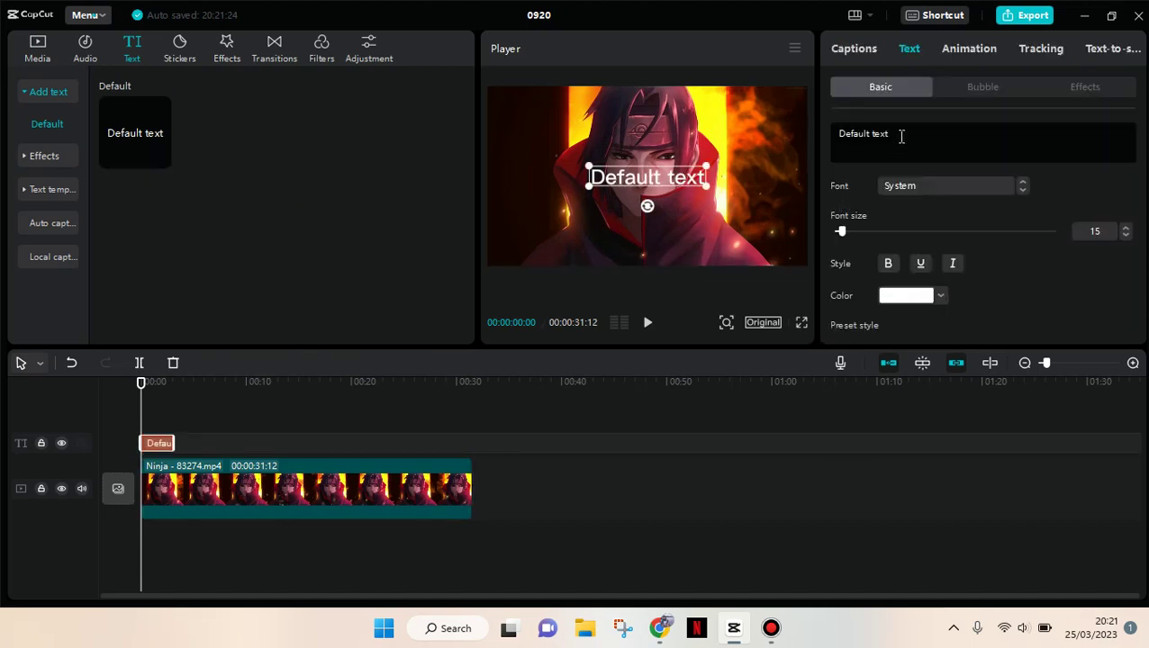
click(896, 135)
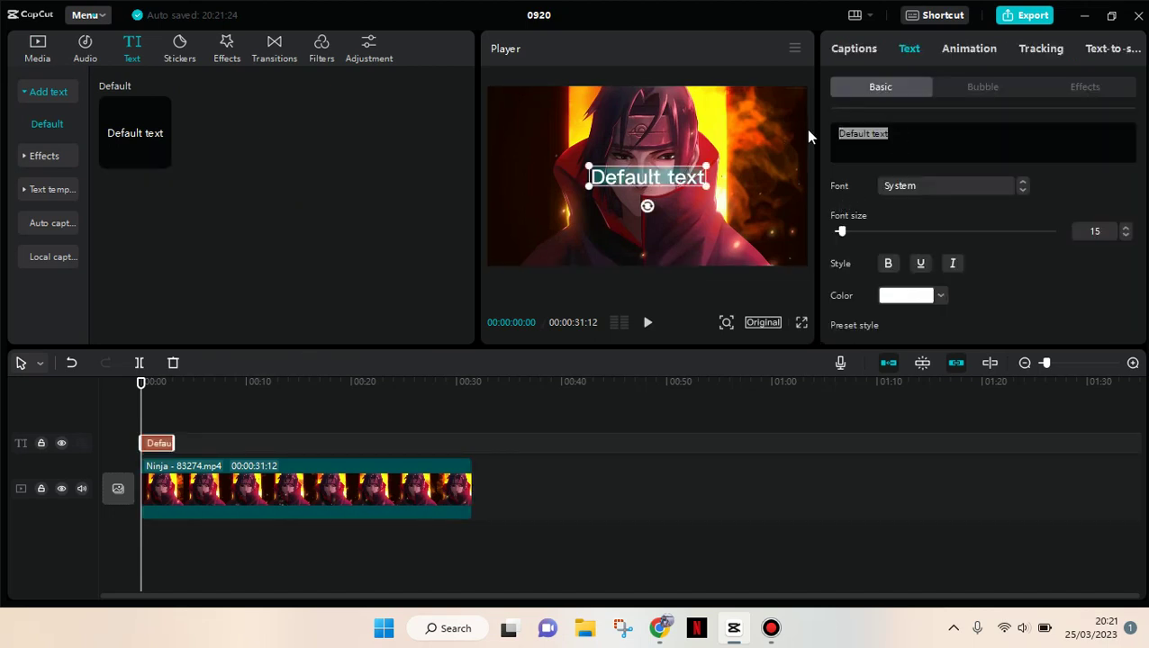
text(CAPCUT)
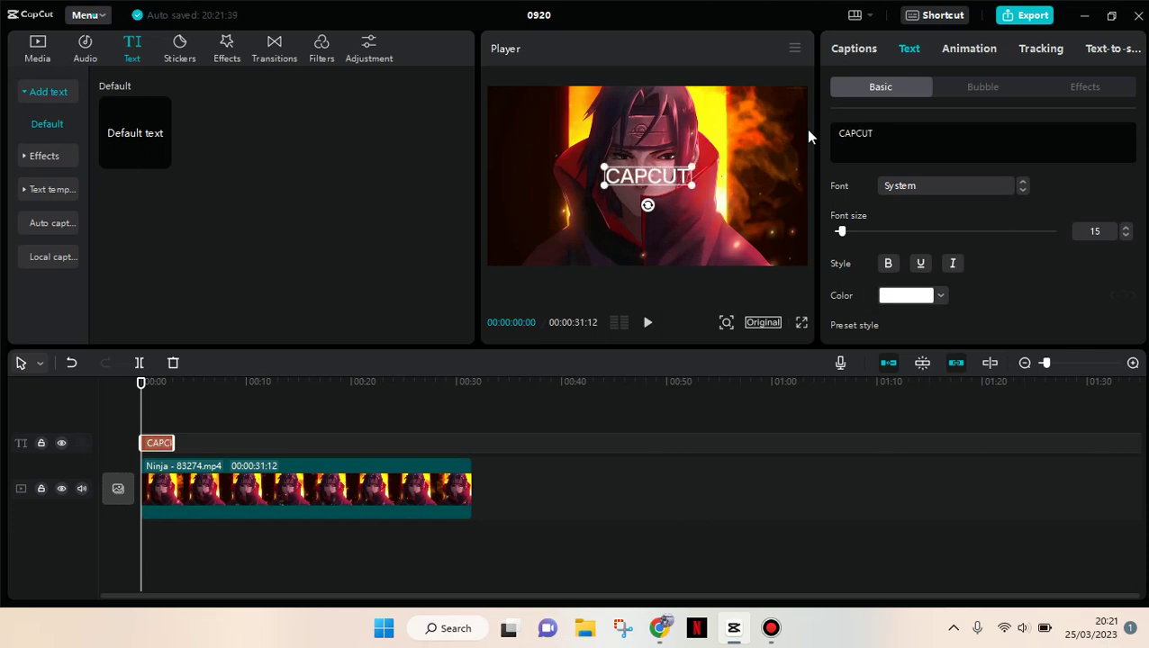
Set the CAPCUT title's font to Goudy Stout
click(942, 191)
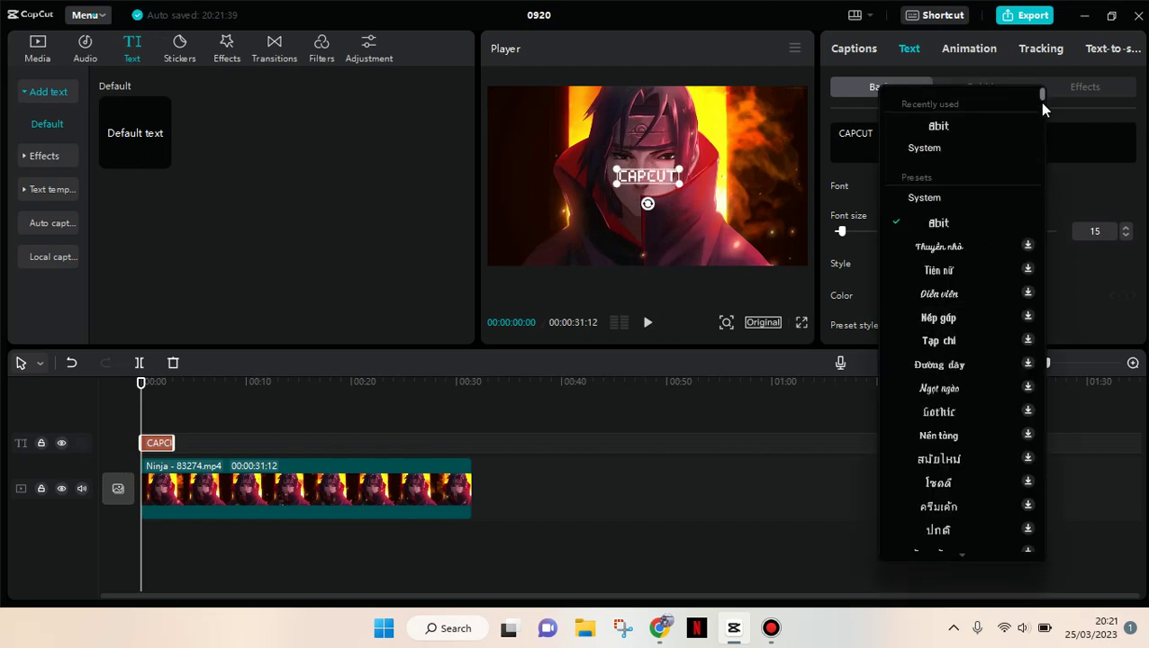
drag(1043, 97, 1051, 284)
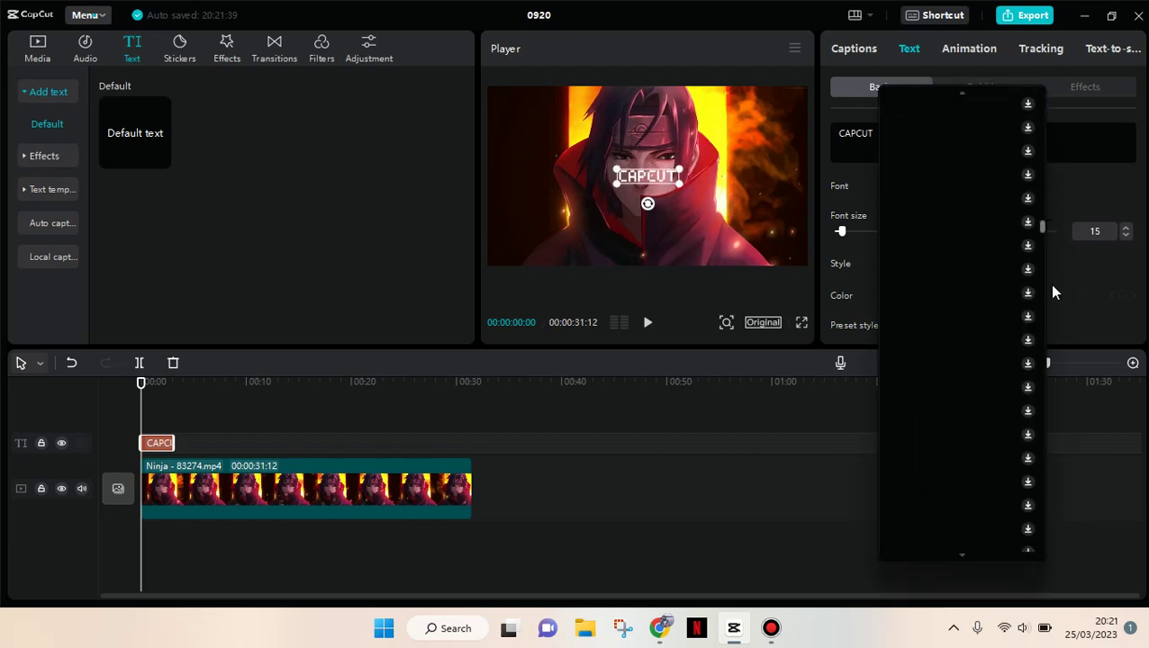
scroll(1048, 283, down, 5)
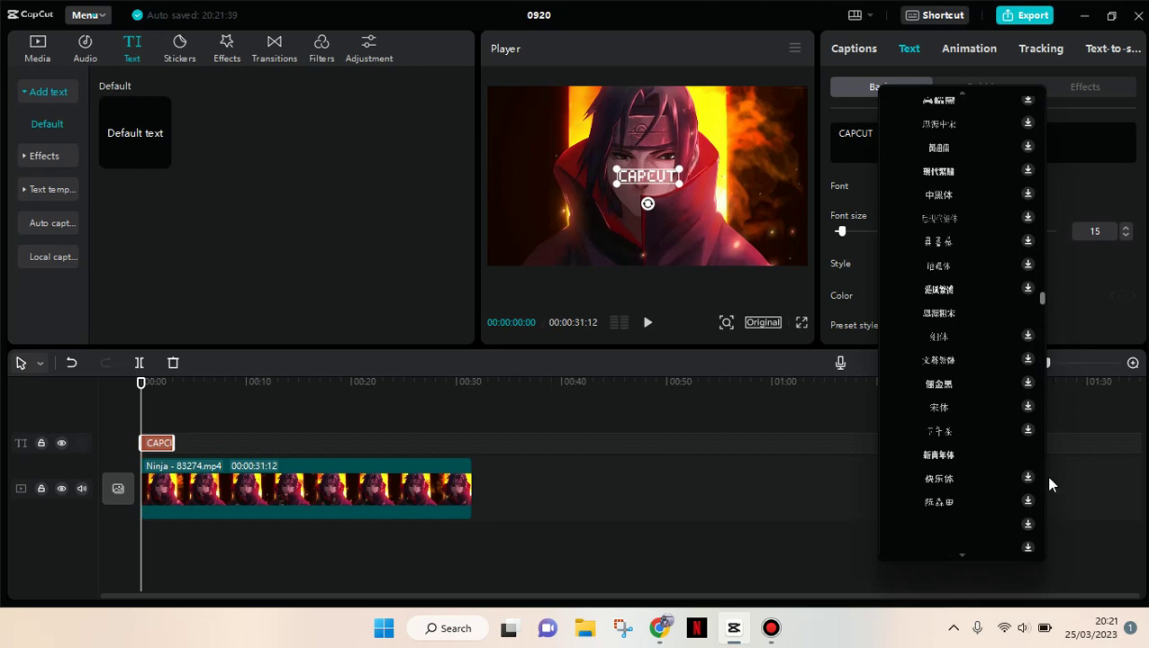
scroll(1035, 299, down, 5)
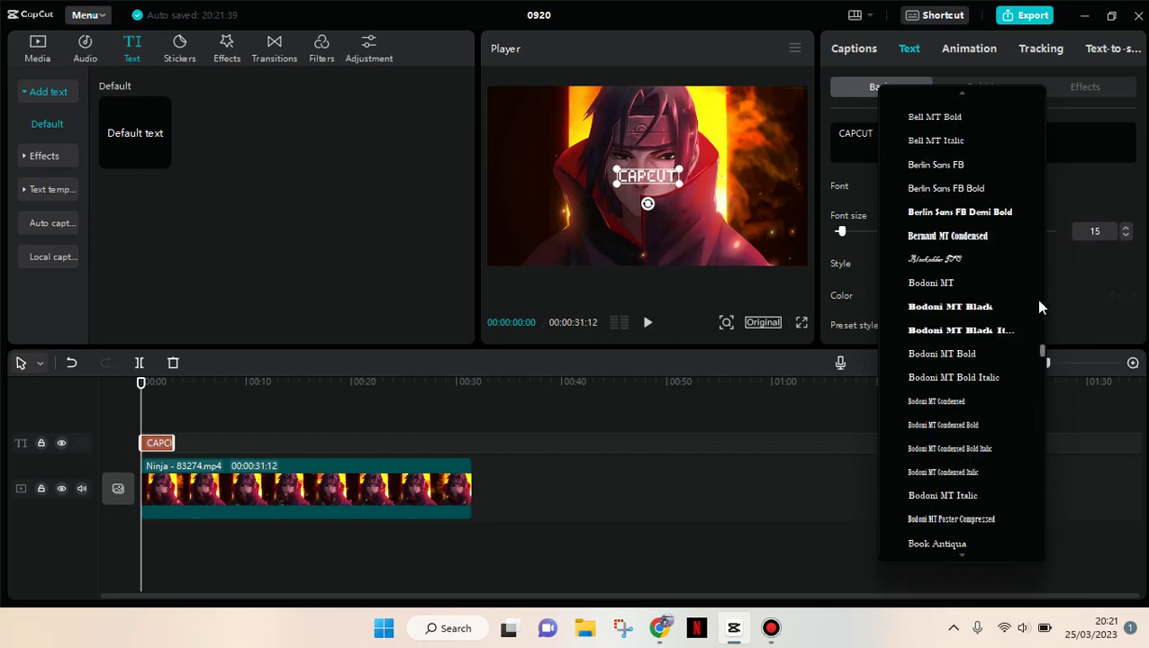
scroll(1035, 299, down, 5)
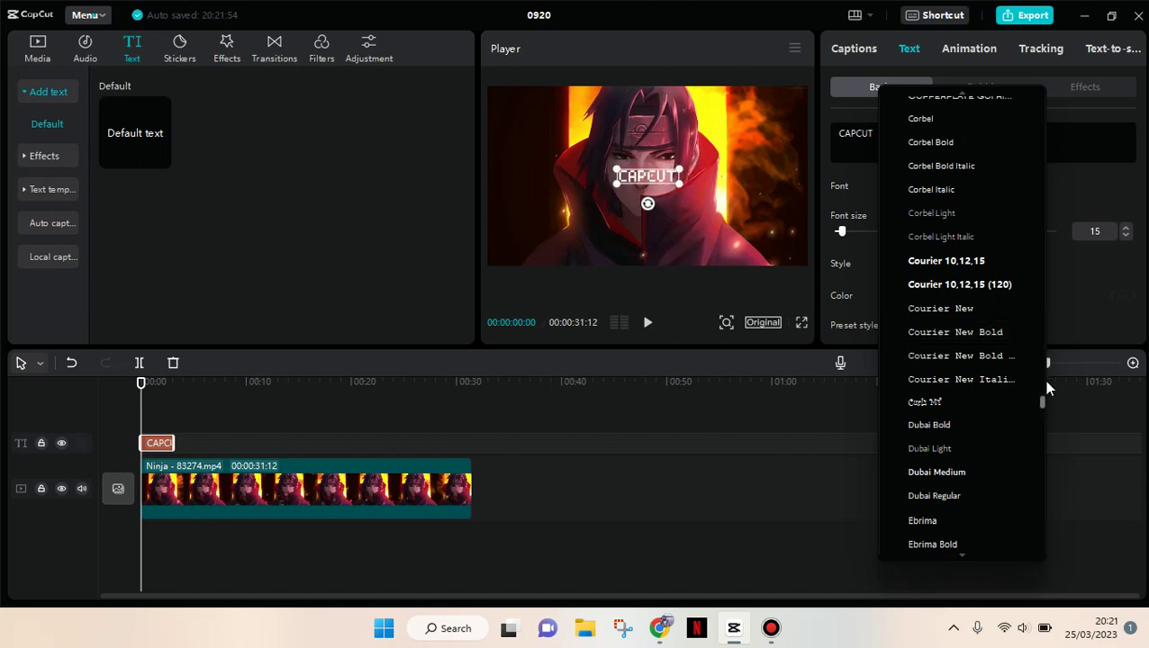
drag(1042, 403, 1045, 424)
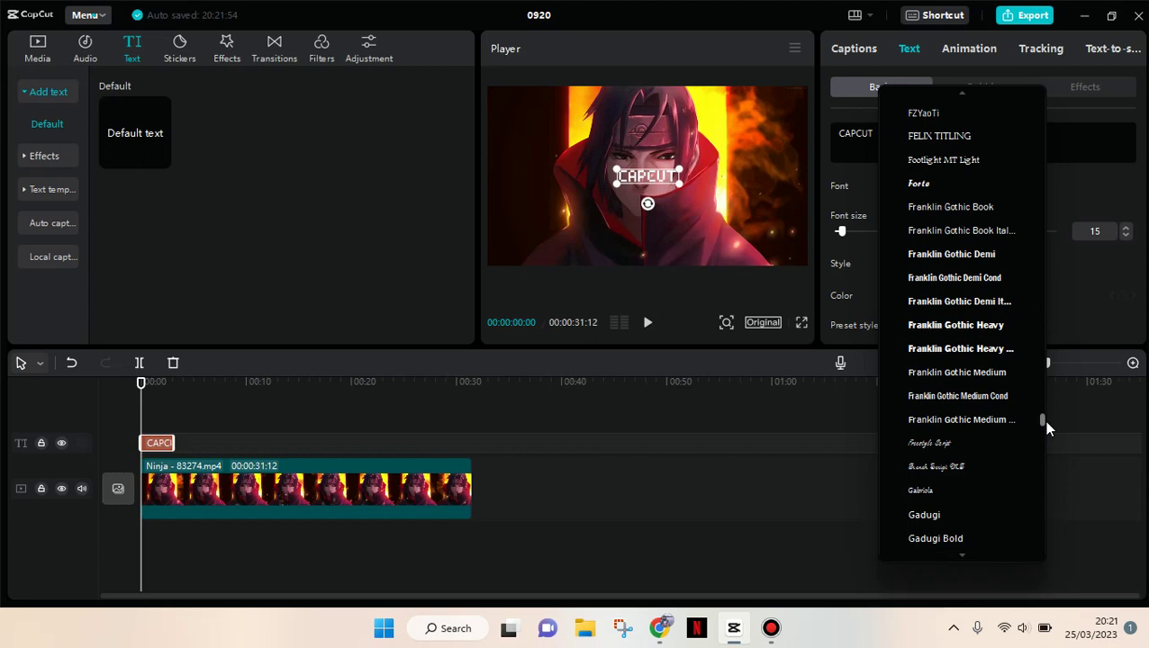
drag(1044, 423, 1049, 444)
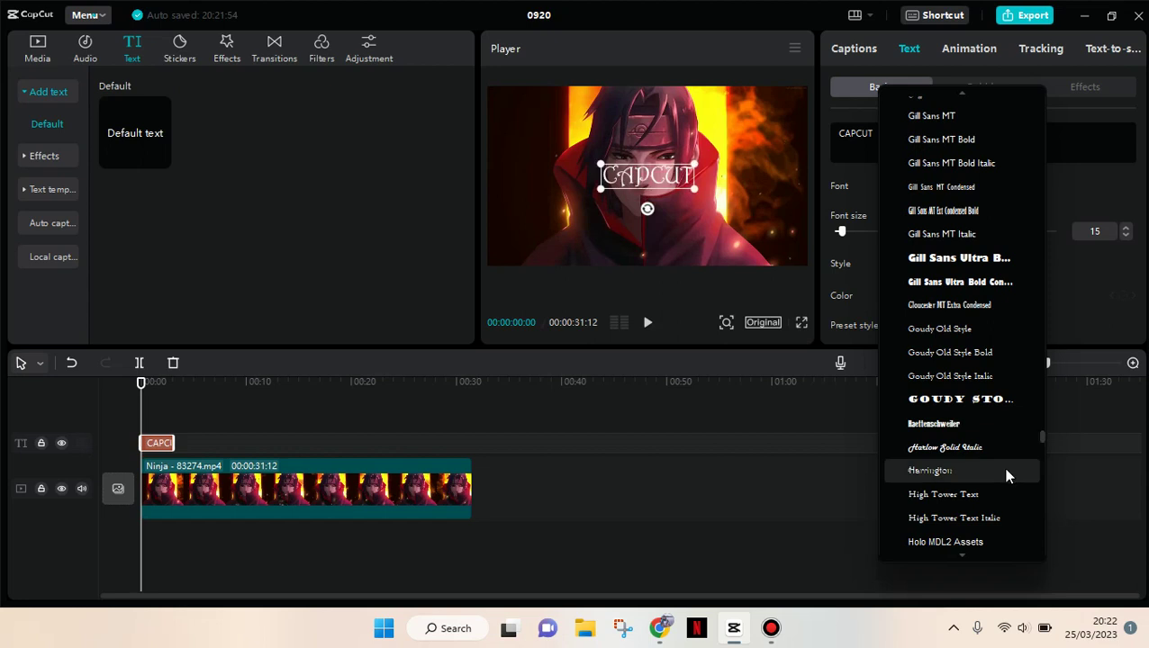
click(986, 406)
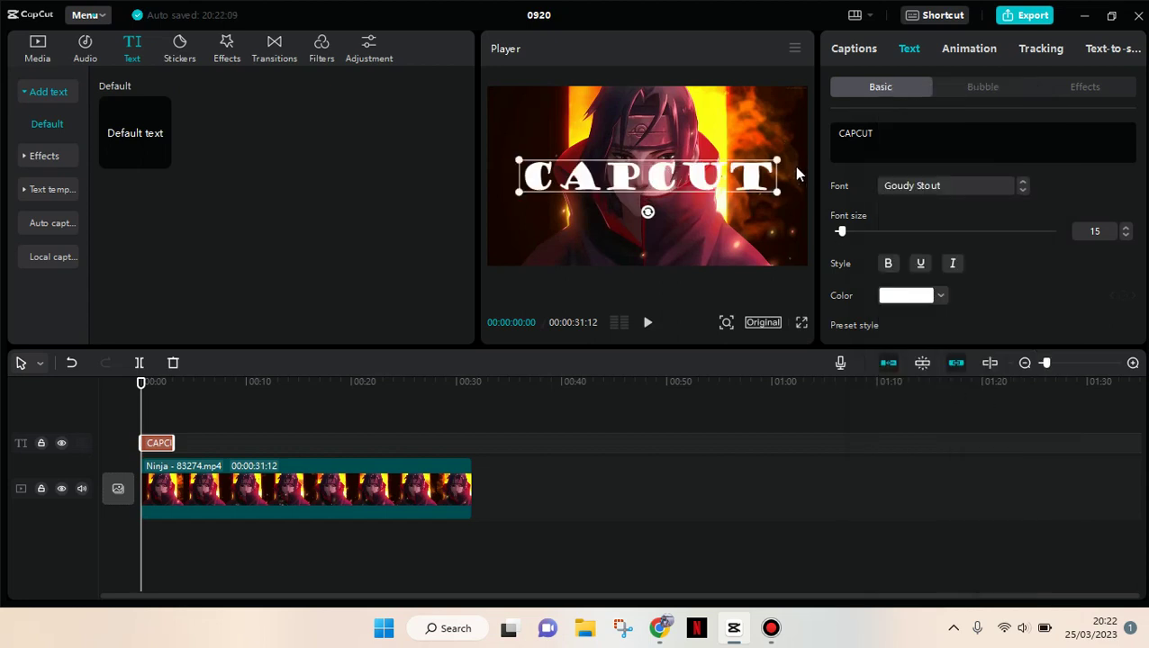
Shrink and lower the title, extend its clip to about 12 seconds, and return to the start
mouse_move(776, 194)
mouse_down()
mouse_move(745, 180)
mouse_move(678, 220)
mouse_up()
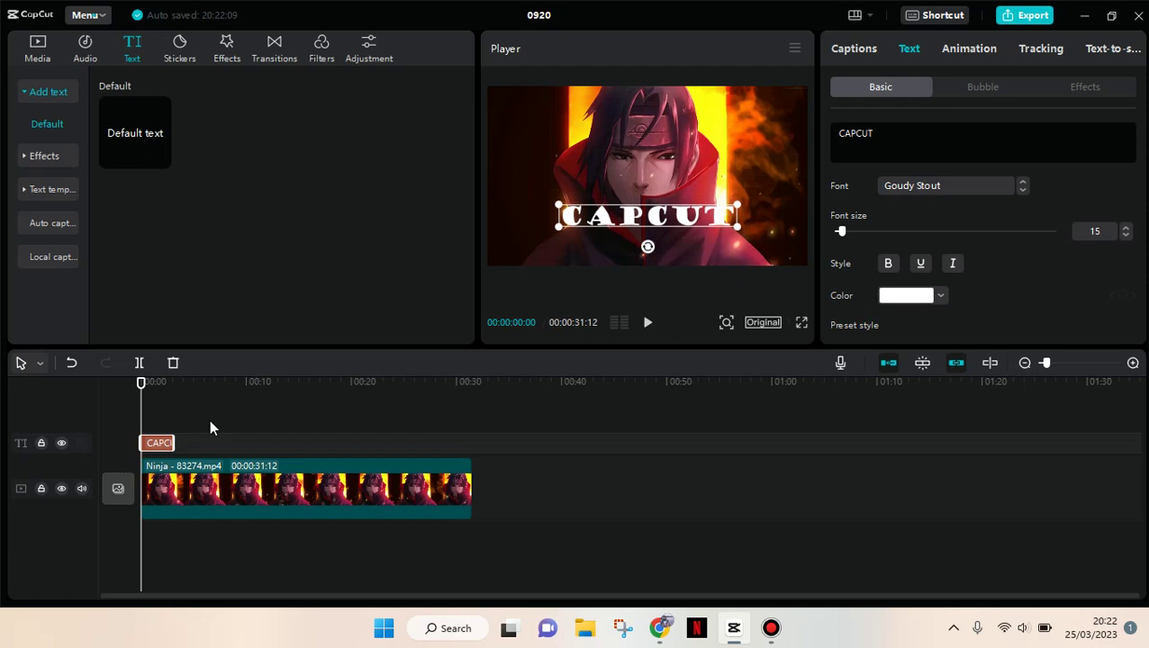
drag(174, 443, 268, 442)
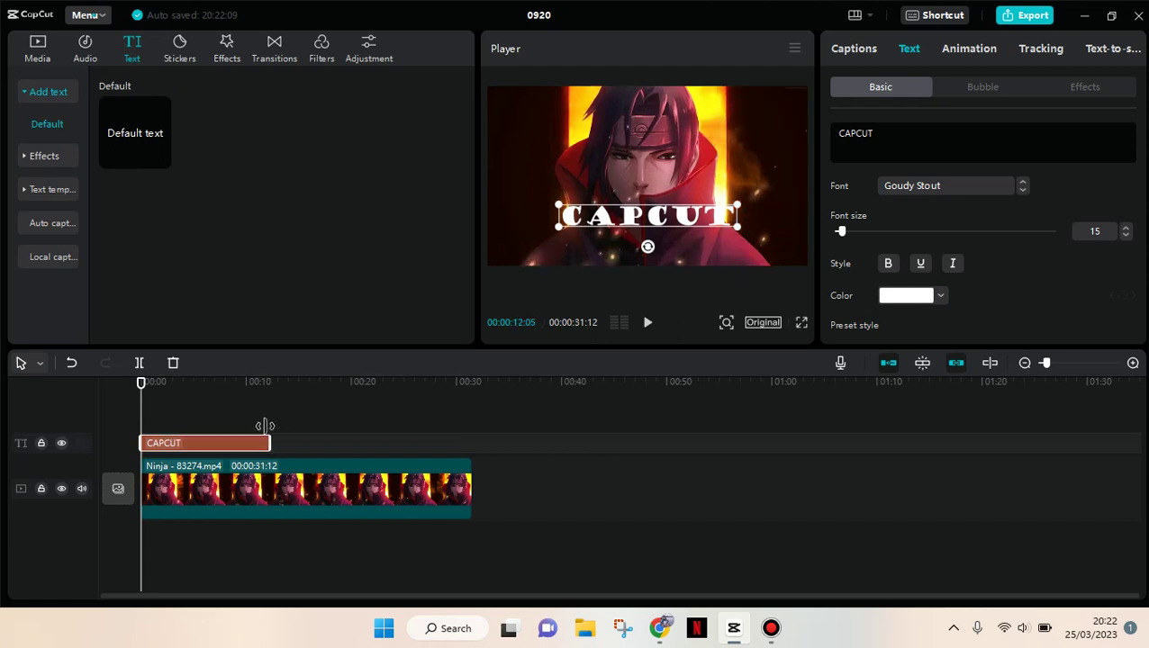
click(131, 385)
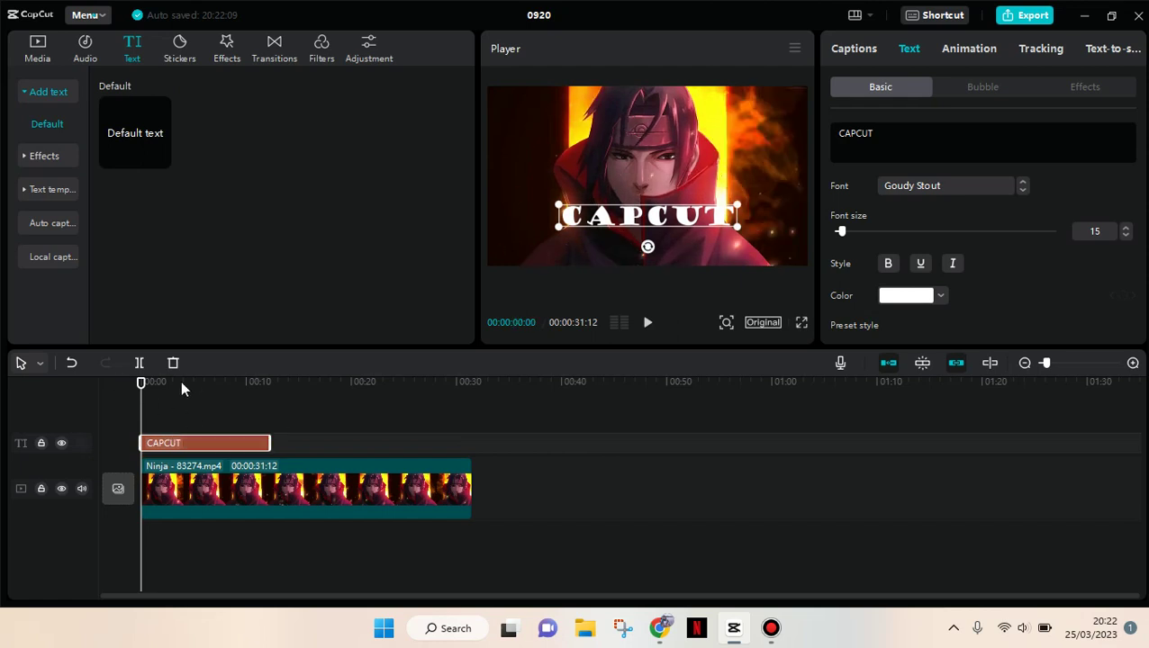
Apply the Rotate loop animation to the CAPCUT text
click(969, 49)
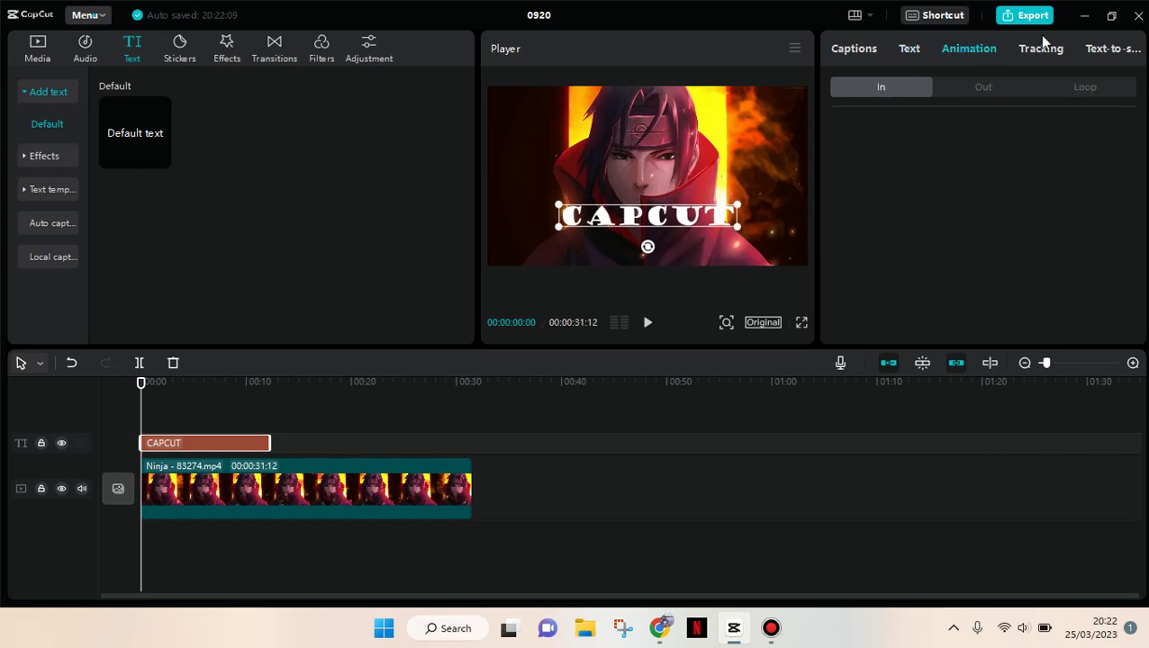
click(1081, 88)
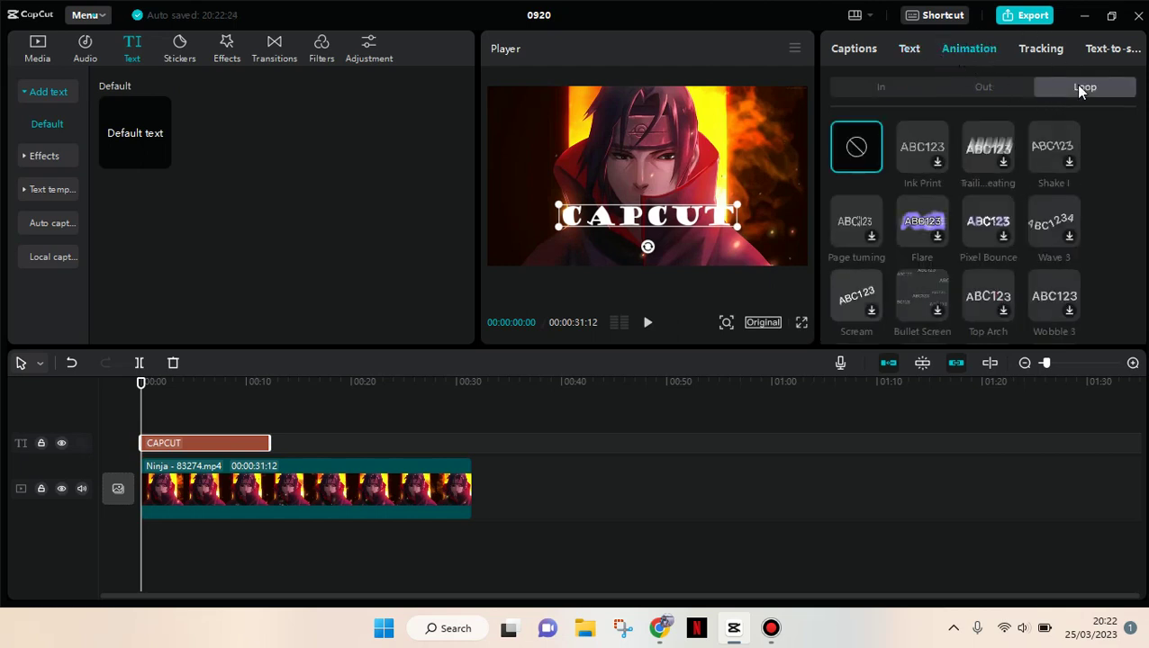
mouse_move(1142, 135)
drag(1143, 119, 1142, 256)
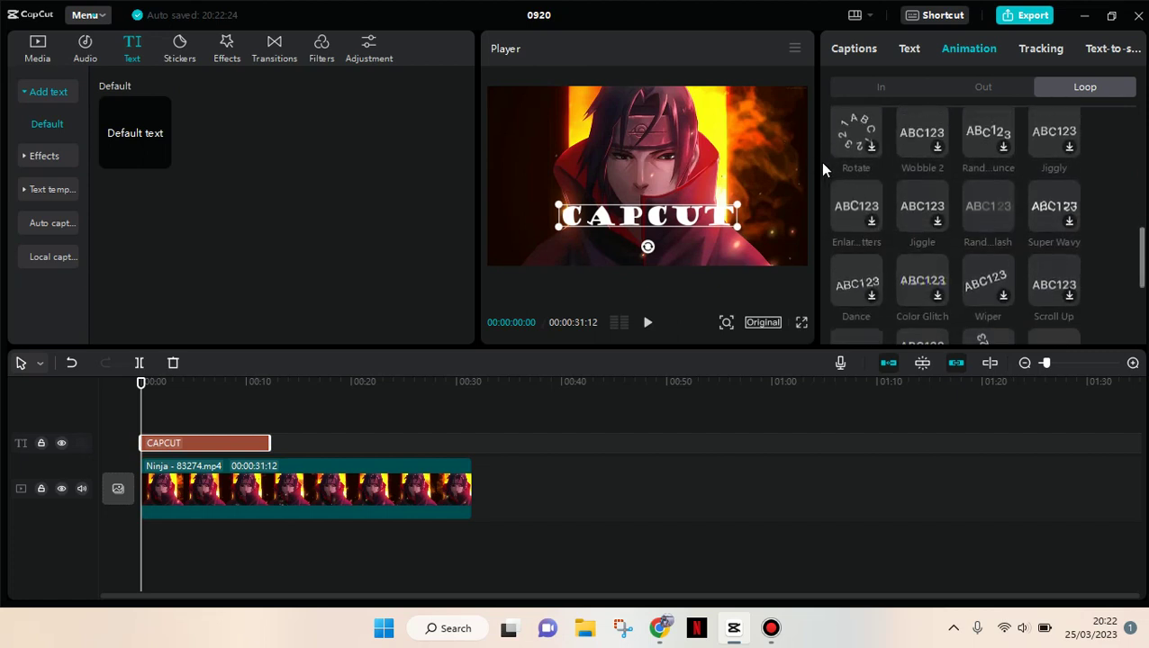
click(855, 144)
Preview playback and set the Rotate loop speed to 1.2s
key(space)
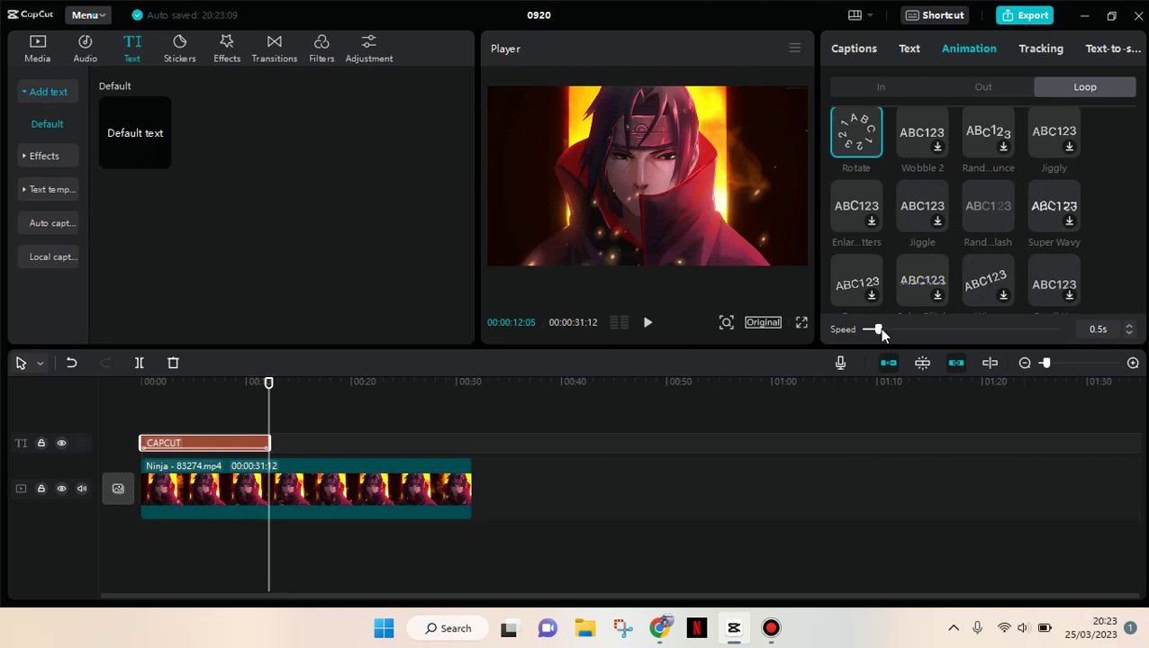
drag(882, 330, 907, 329)
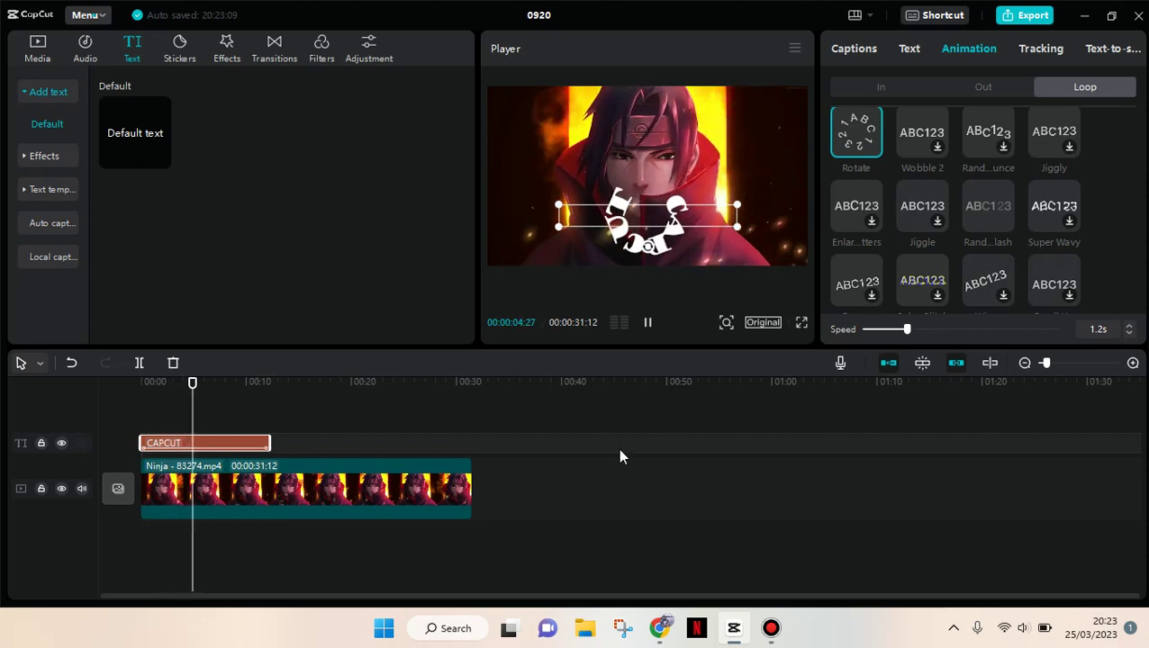
click(607, 503)
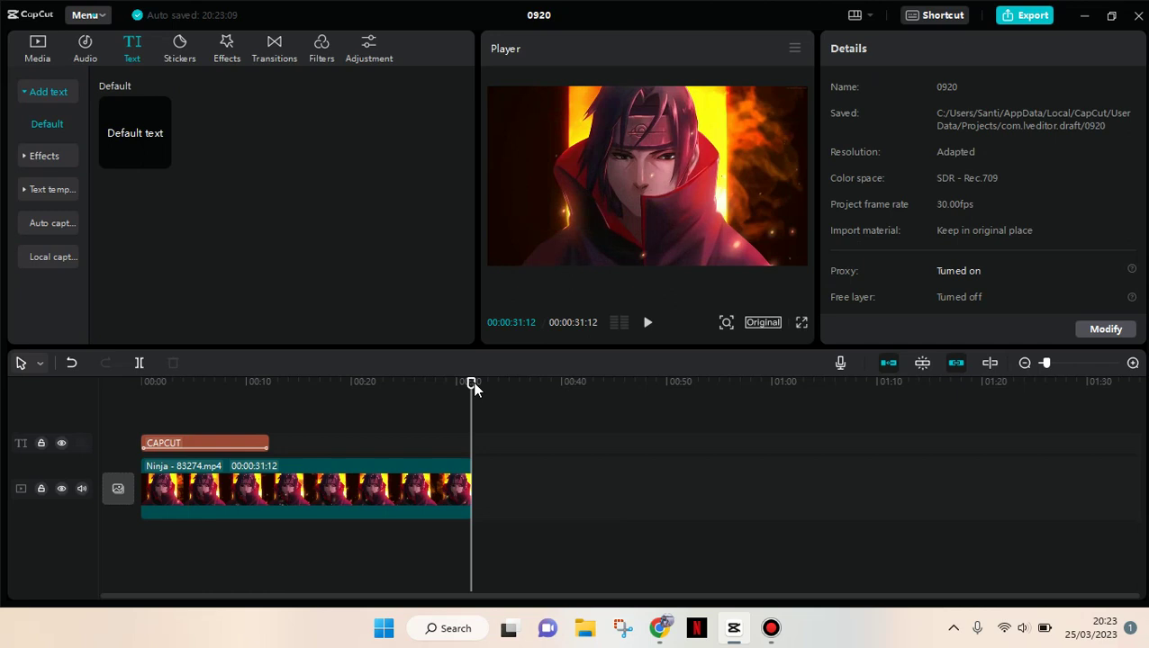
drag(470, 381, 135, 381)
key(space)
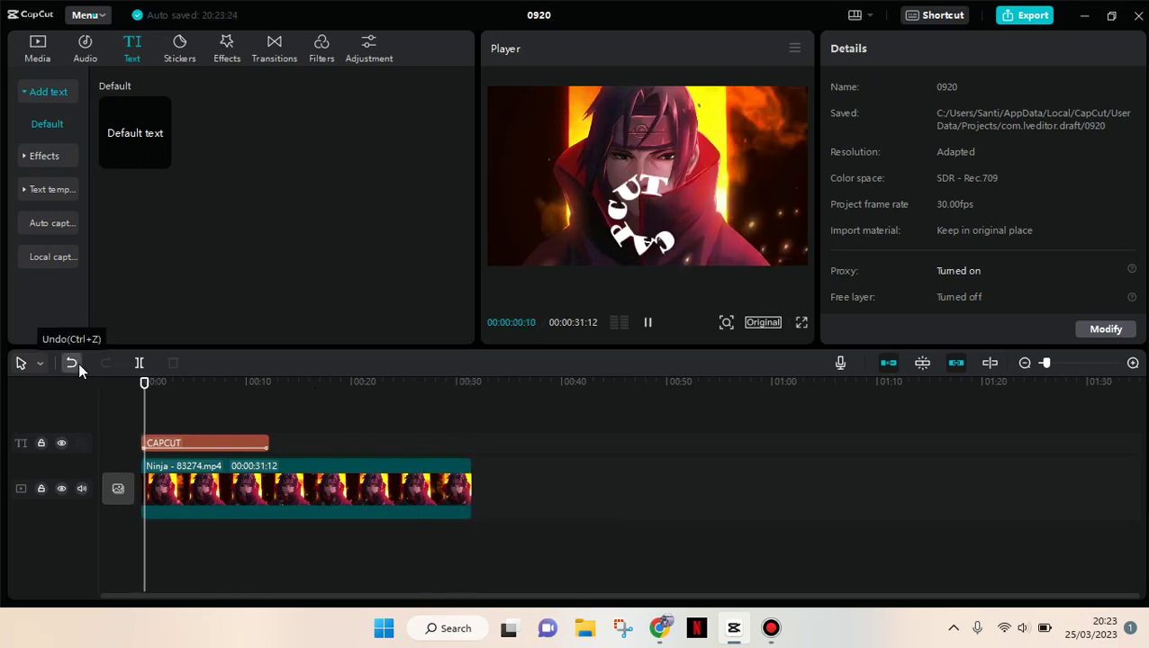